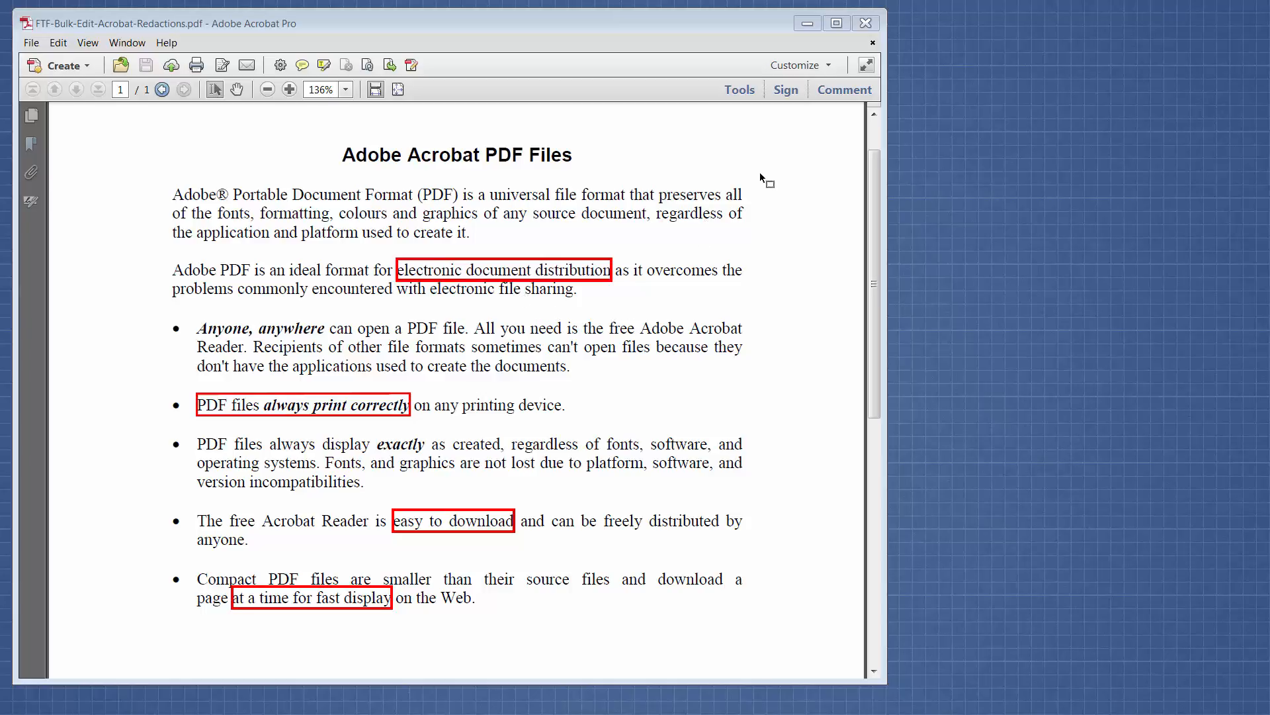
Show the document's comments list and view its filter options
left_click(848, 90)
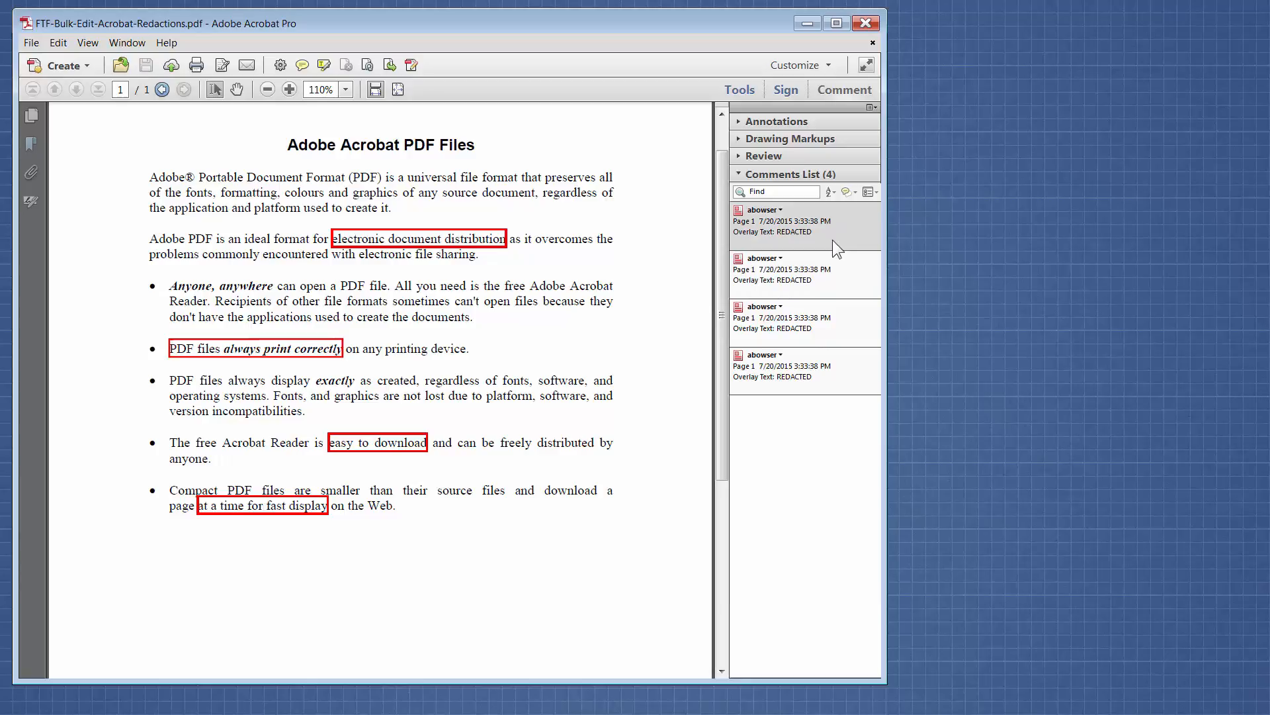
left_click(848, 193)
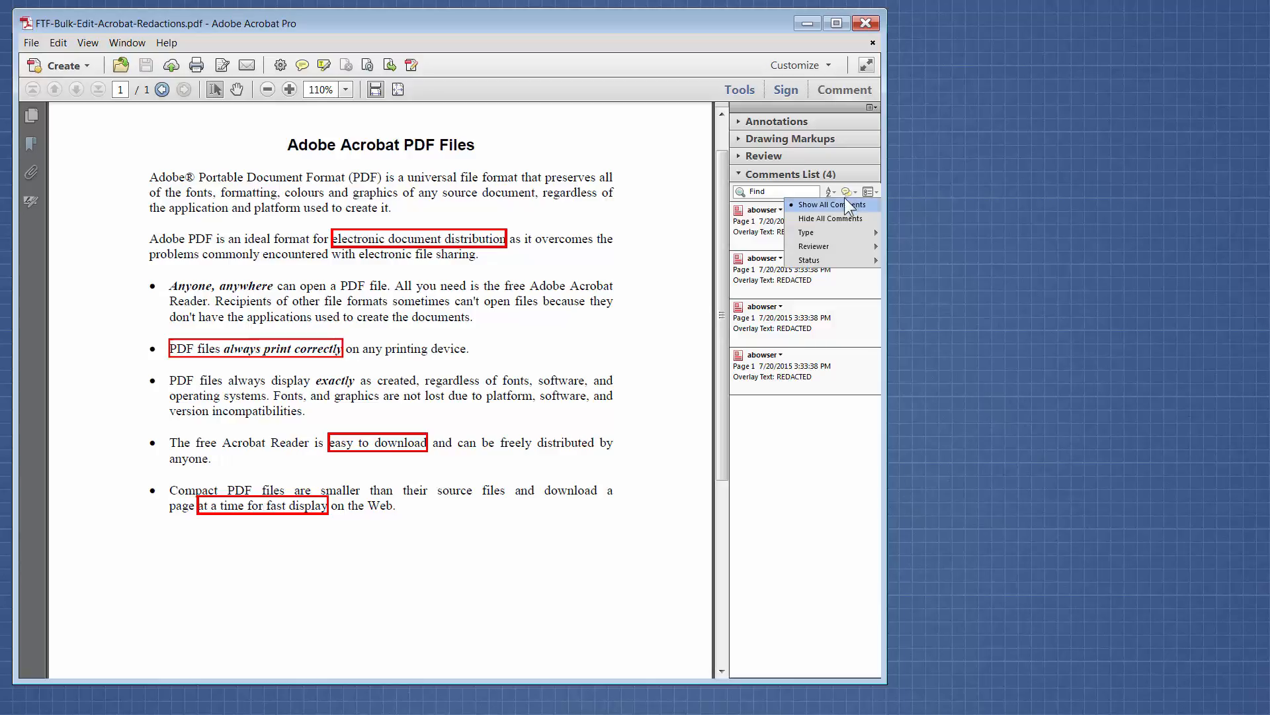
mouse_move(839, 232)
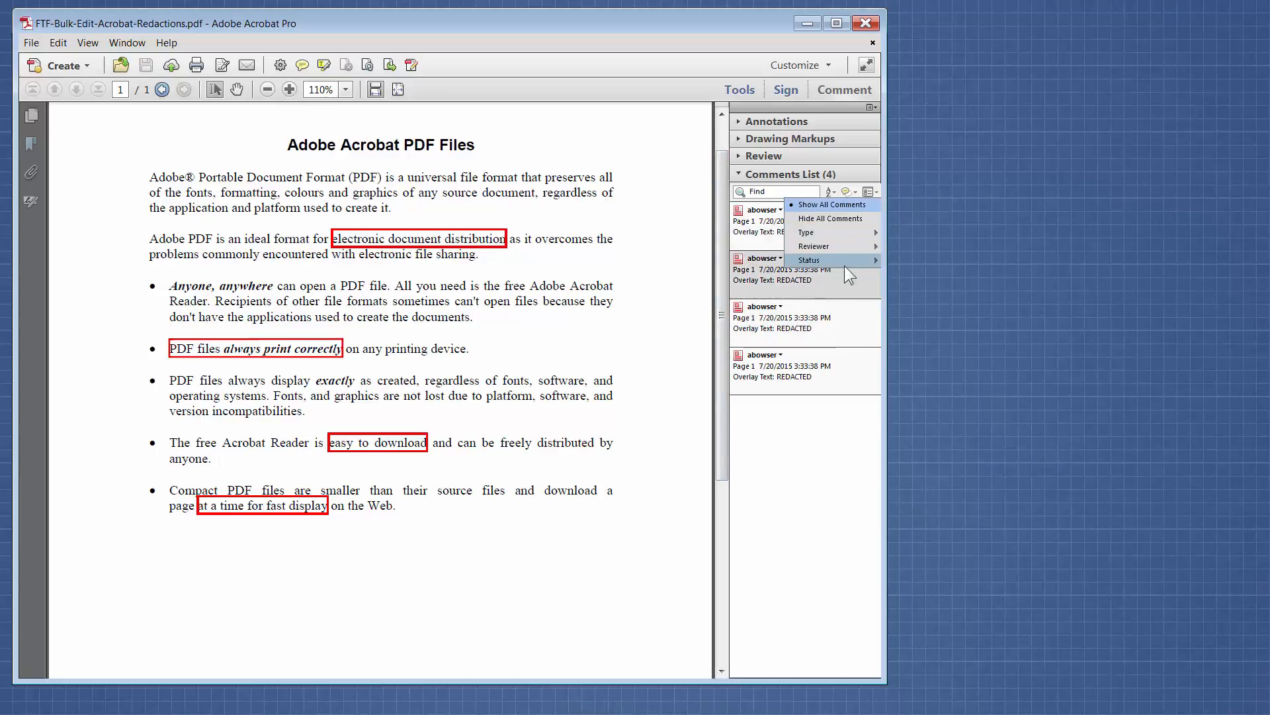
left_click(829, 418)
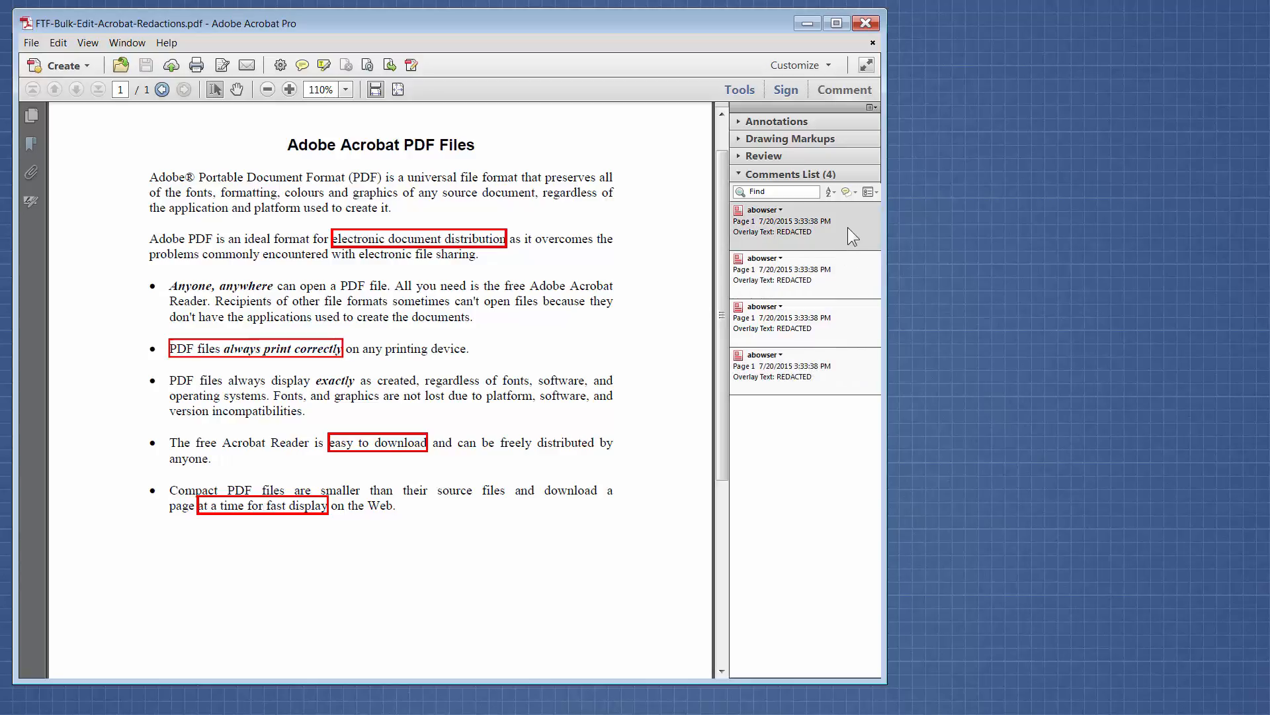
Undock the comments list into its own window beside the document and narrow it slightly
left_click(868, 192)
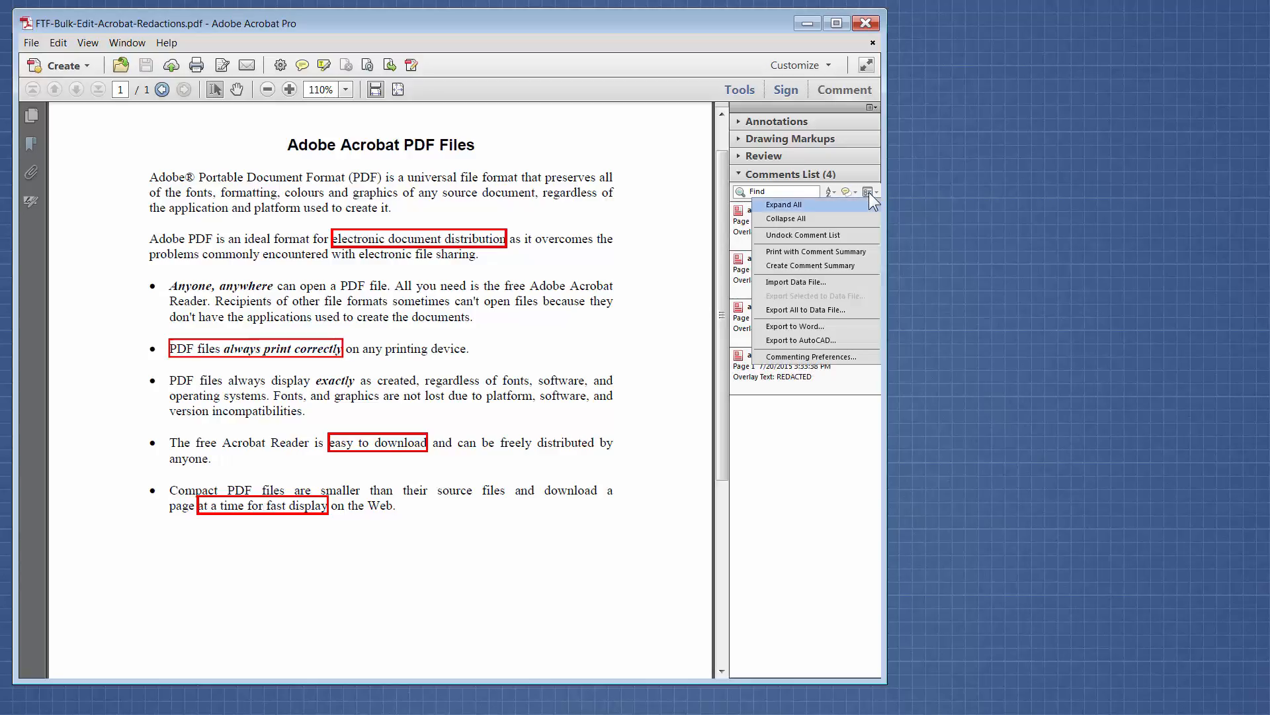
left_click(814, 236)
left_click_drag(1011, 25, 1015, 26)
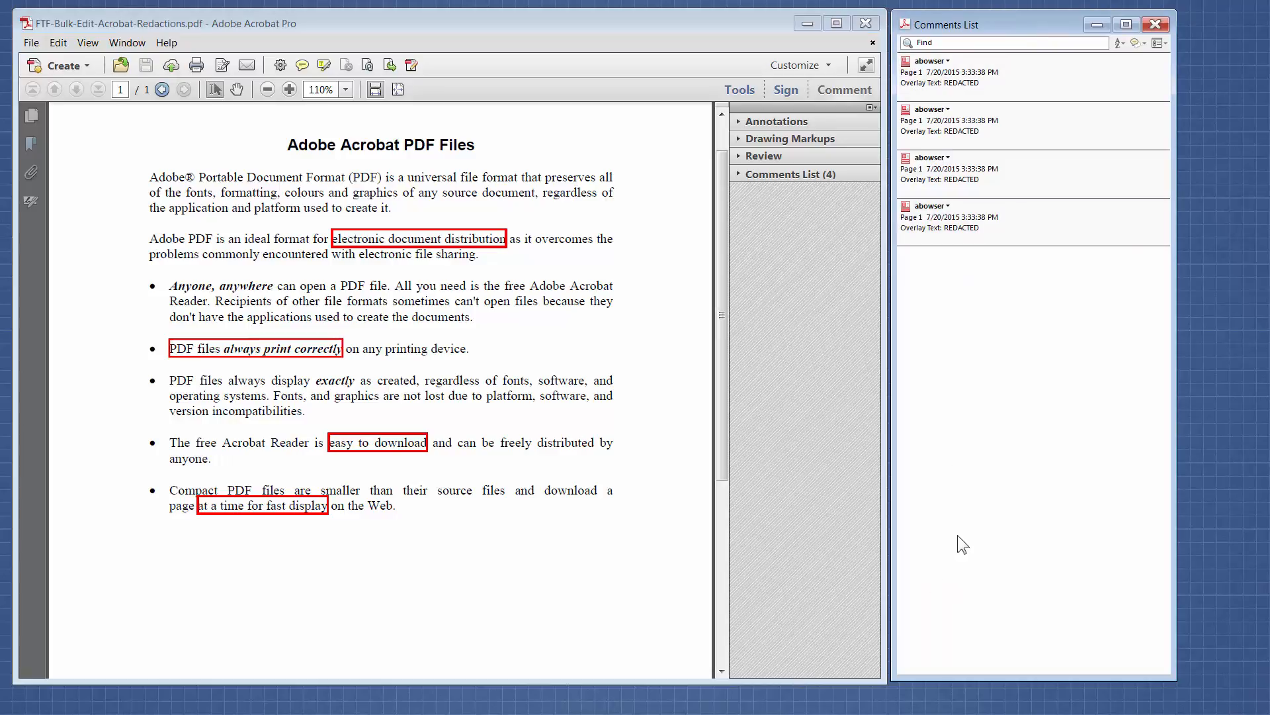
mouse_move(1172, 506)
left_mouse_down()
mouse_move(1213, 506)
mouse_move(1145, 506)
mouse_move(1163, 505)
left_mouse_up()
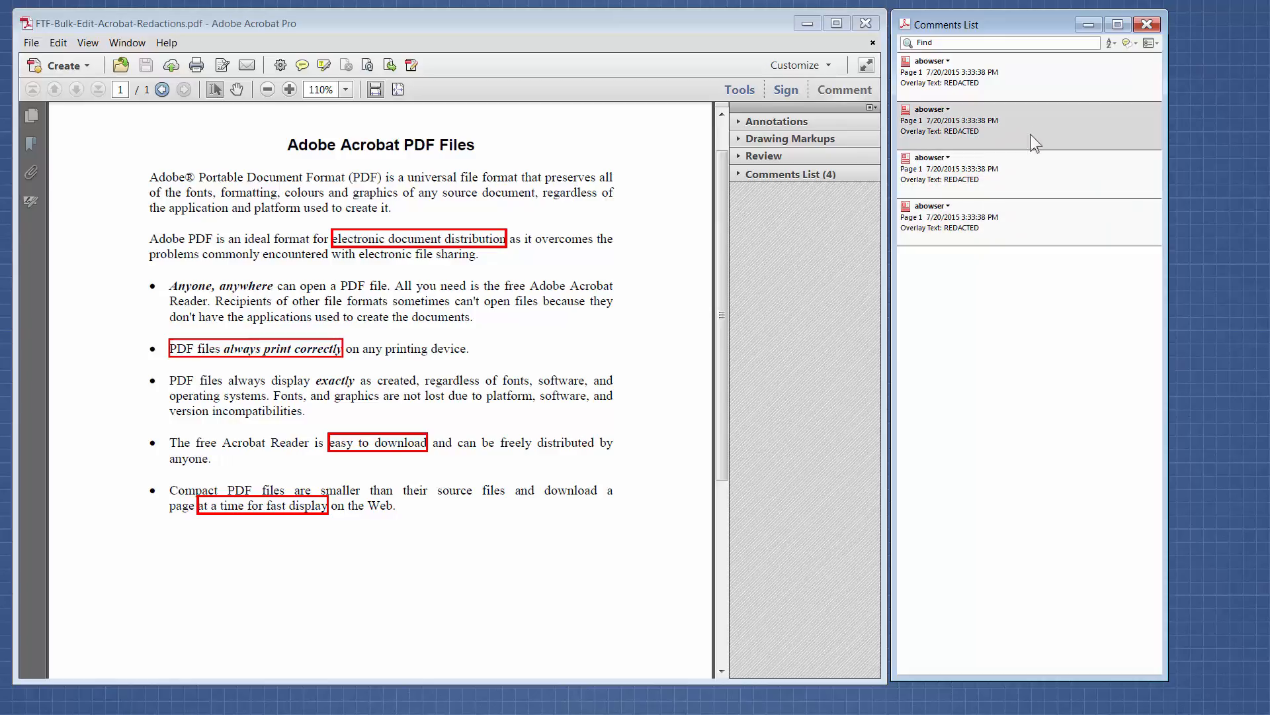
Select all redaction marks in the comments list and open their shared properties, keeping the marked text in view
left_click(1057, 82)
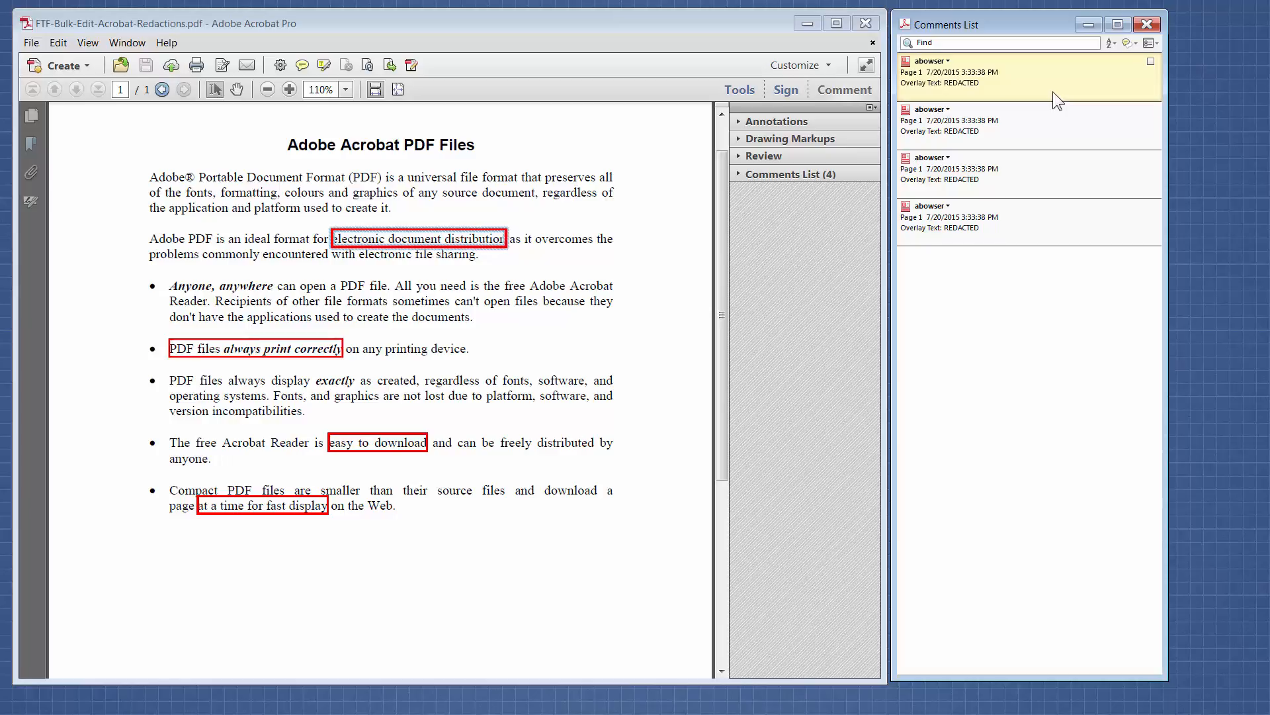
key("ctrl+a")
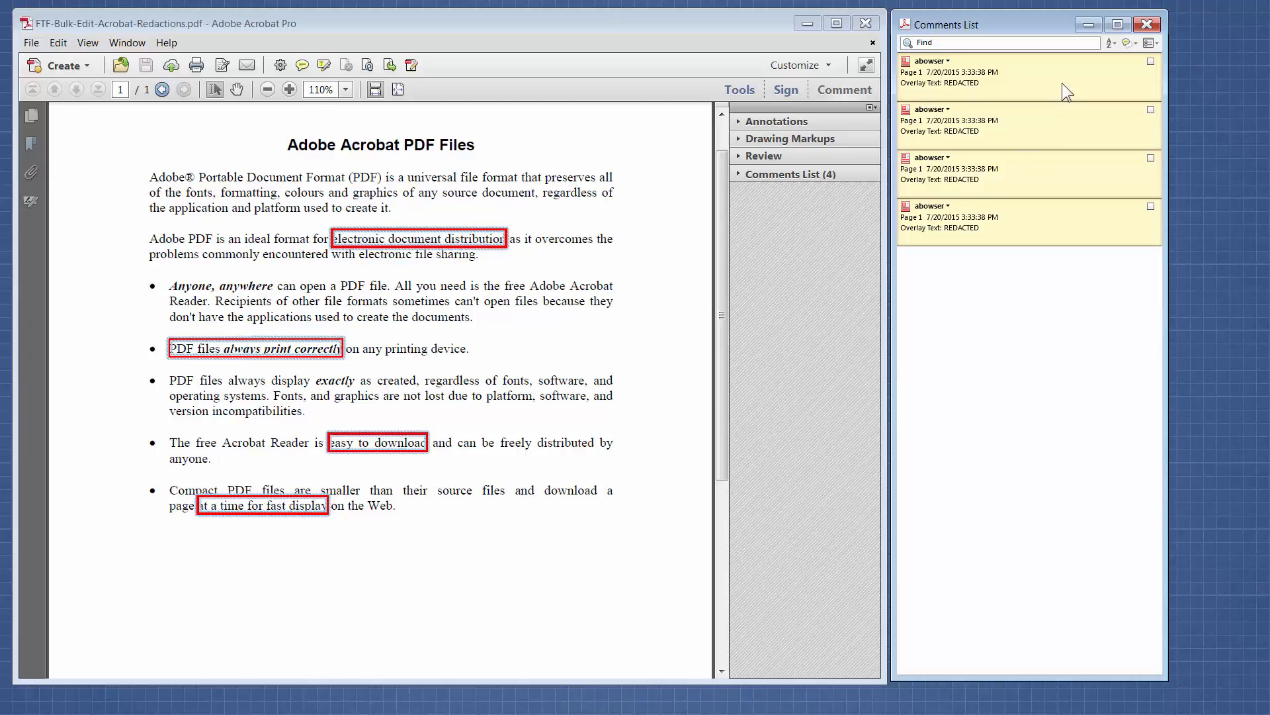
right_click(1067, 93)
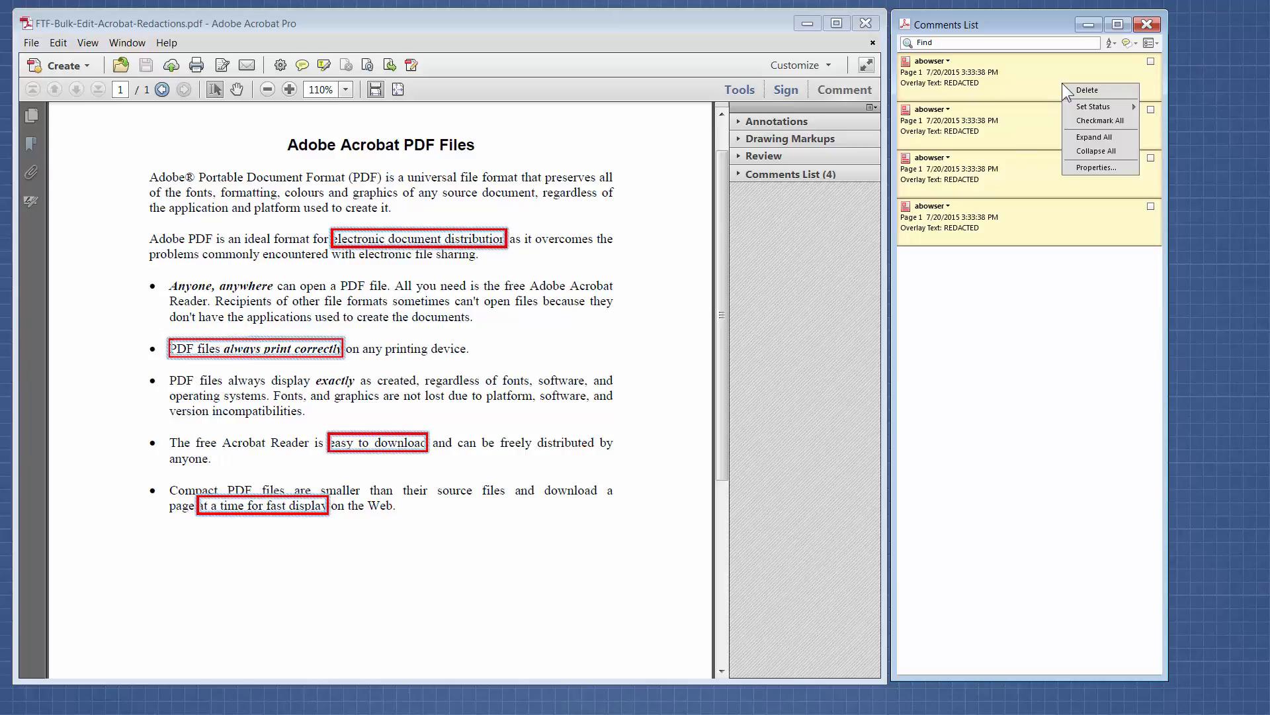
left_click(1083, 167)
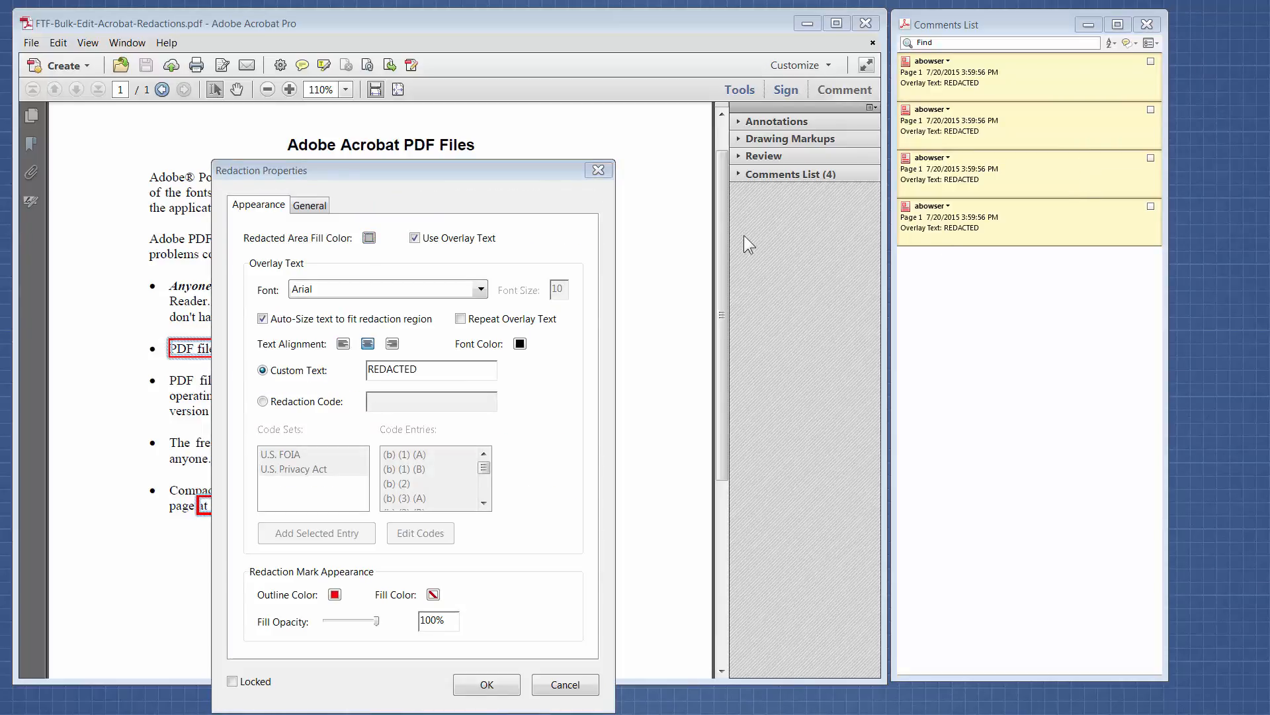
left_click_drag(522, 172, 855, 66)
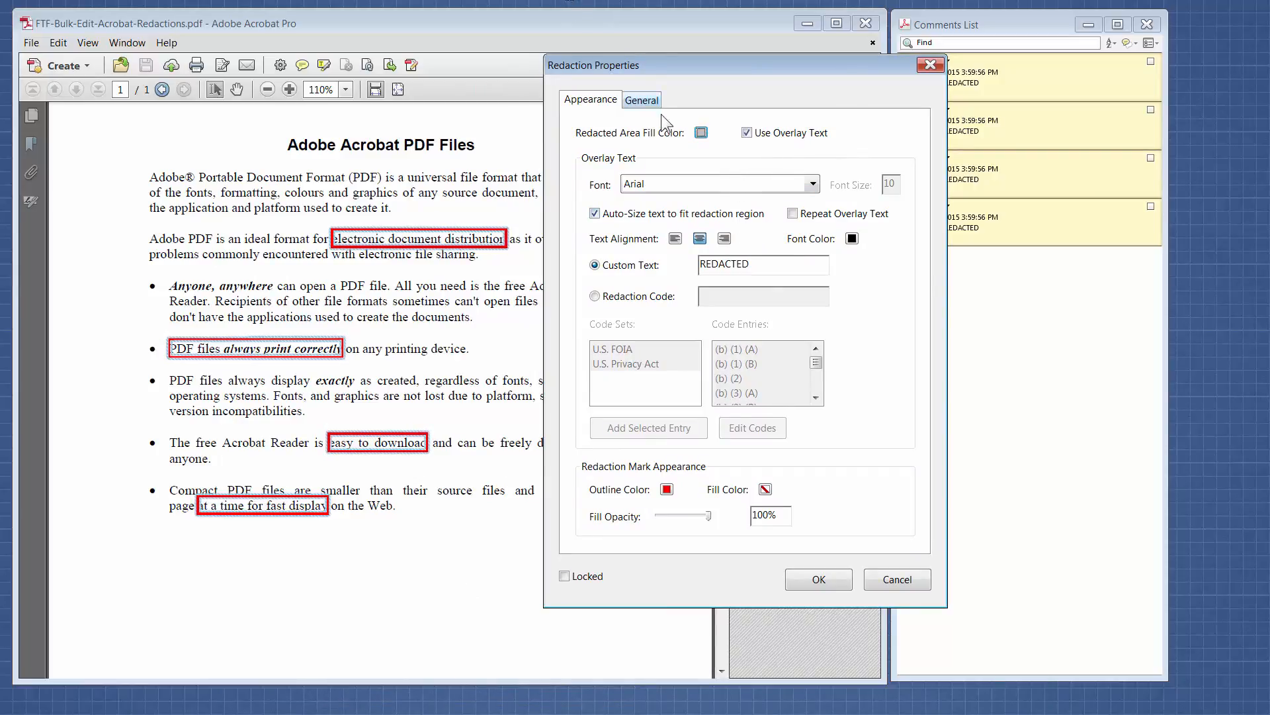
left_click(702, 133)
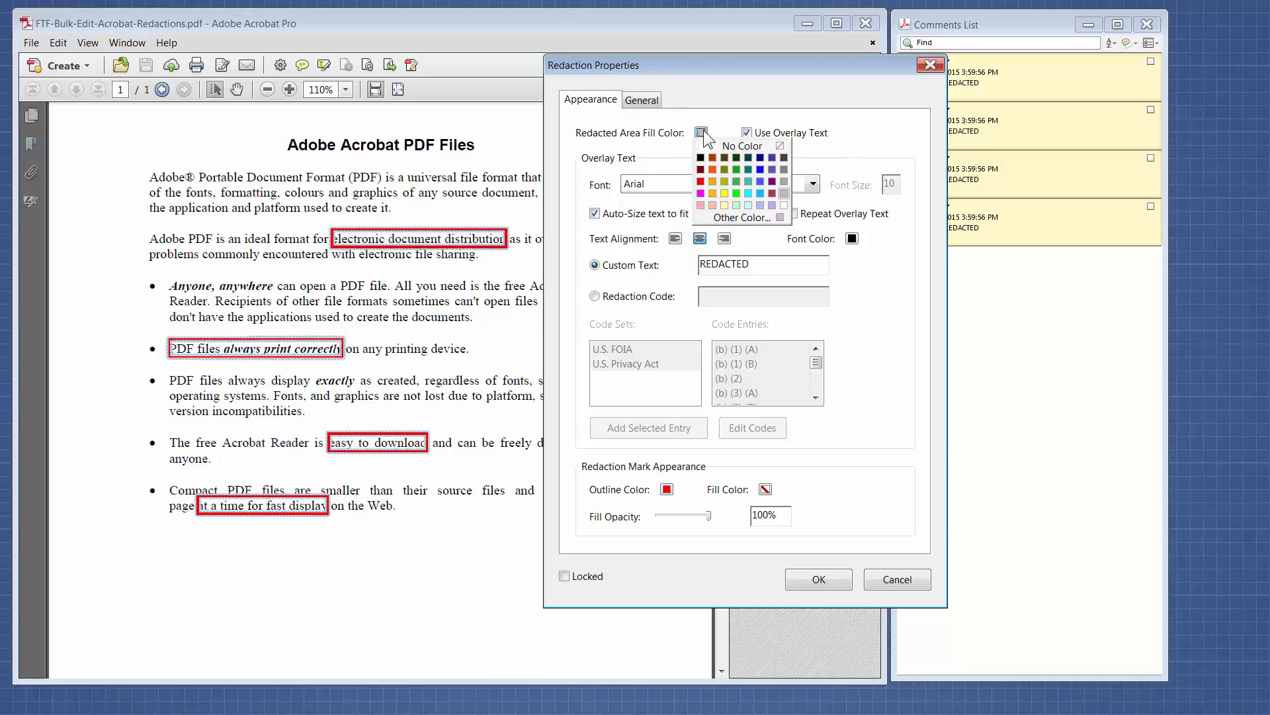
left_click(710, 125)
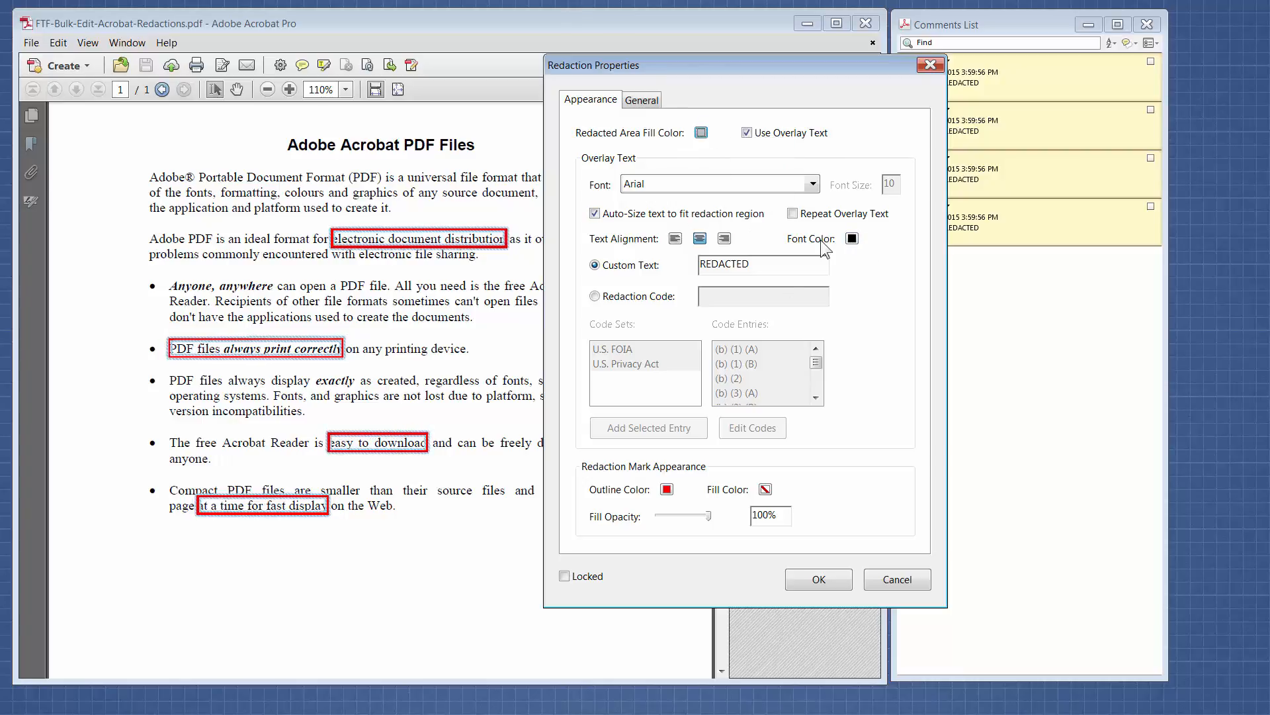
left_click_drag(762, 263, 695, 259)
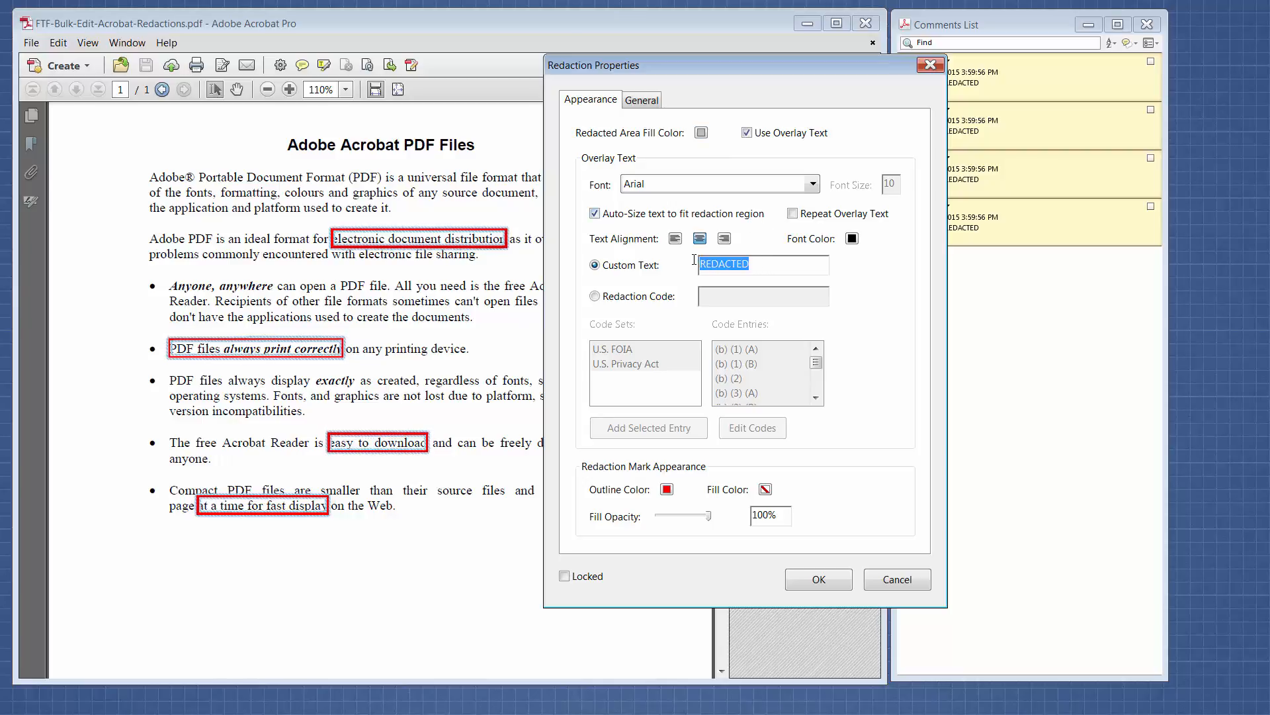
left_click(810, 266)
Set the redacted area fill color to black and the overlay text's font color to white
left_click(700, 131)
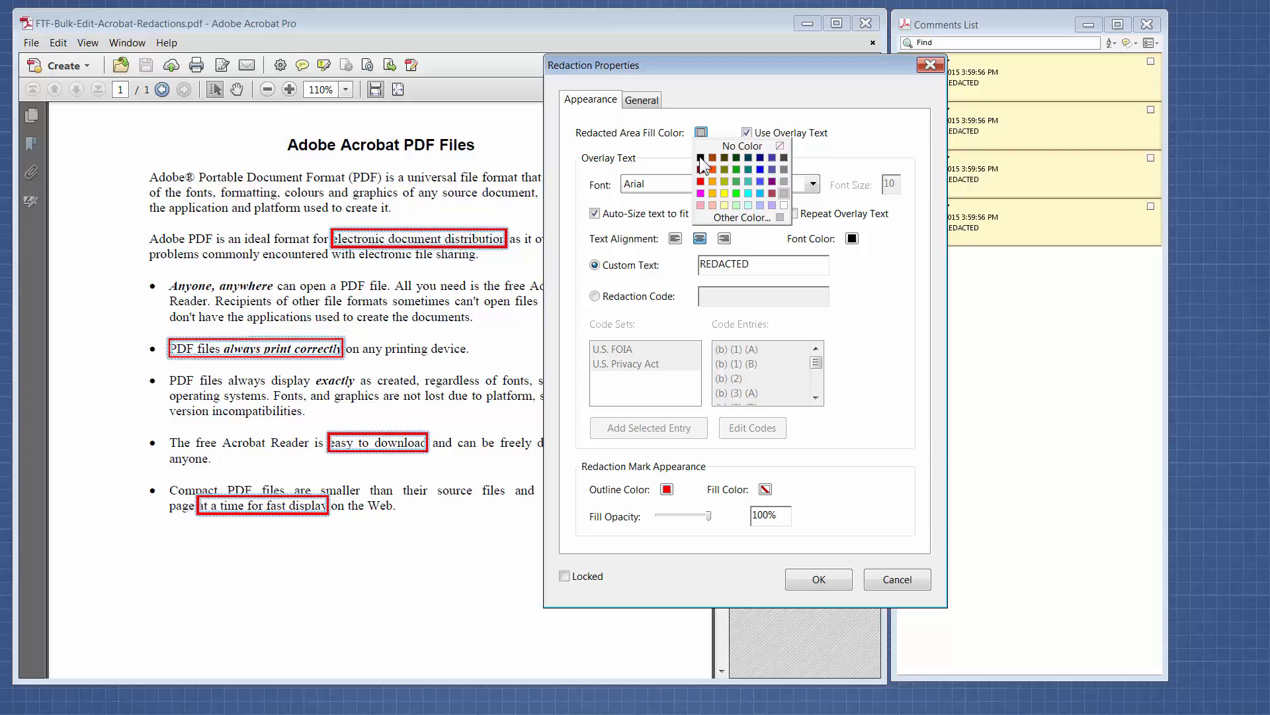
left_click(701, 157)
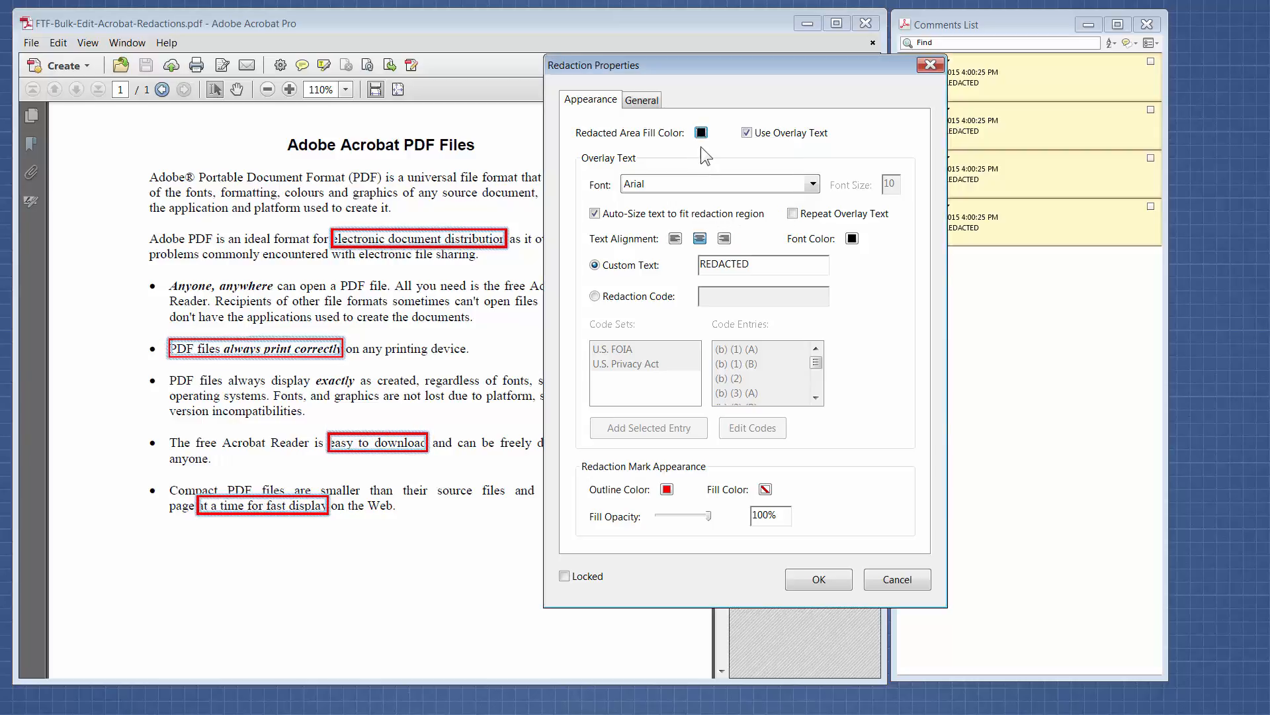
left_click(852, 238)
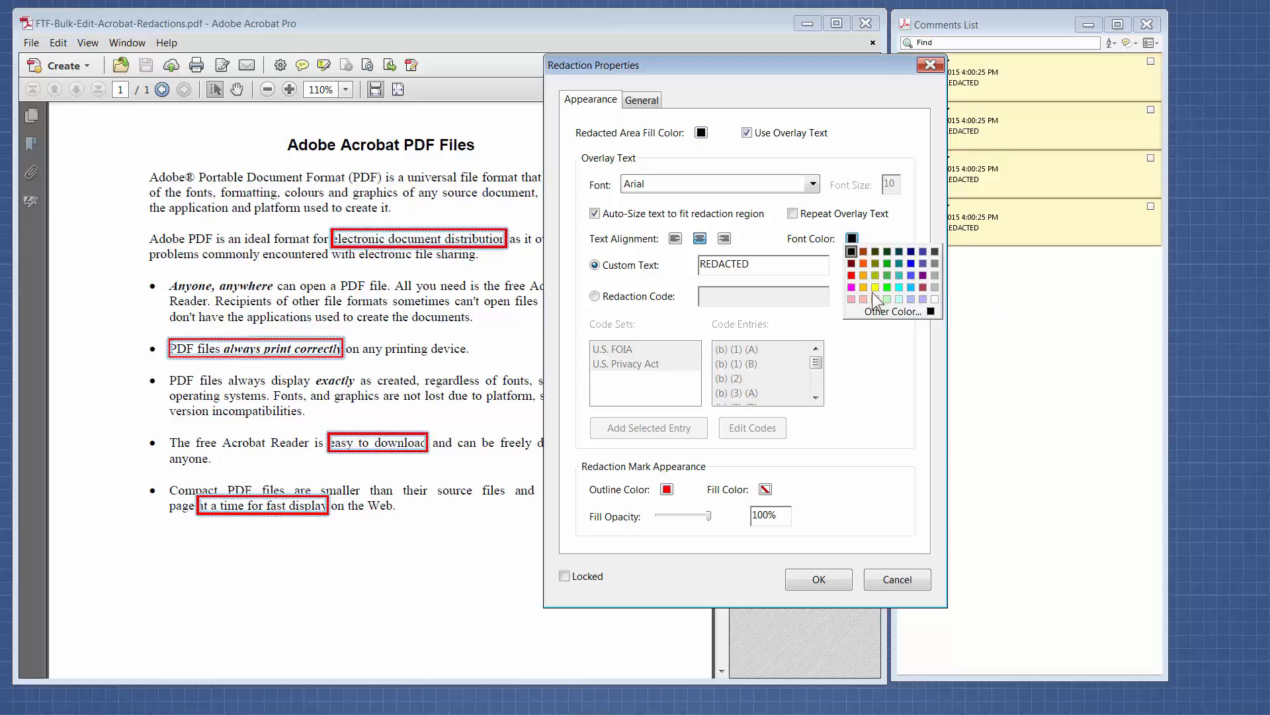
left_click(933, 299)
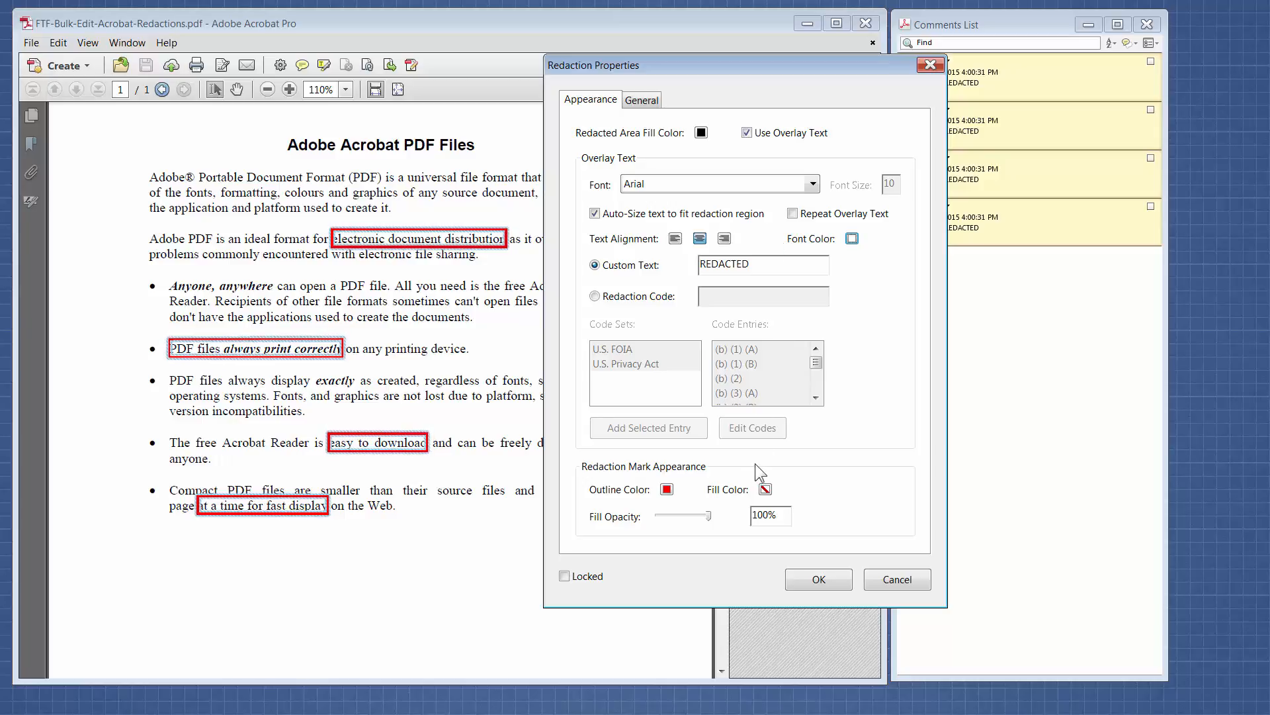
Set the redaction mark appearance to no outline color and a red fill color
left_click(667, 489)
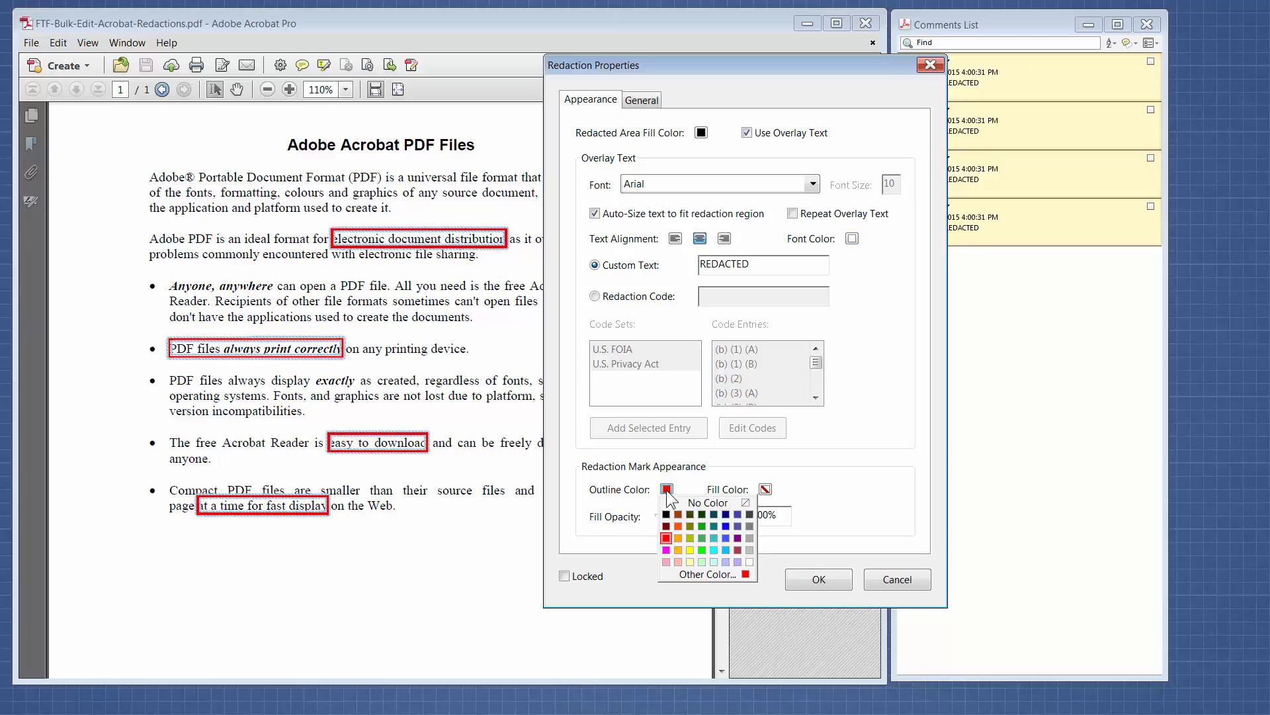
left_click(704, 503)
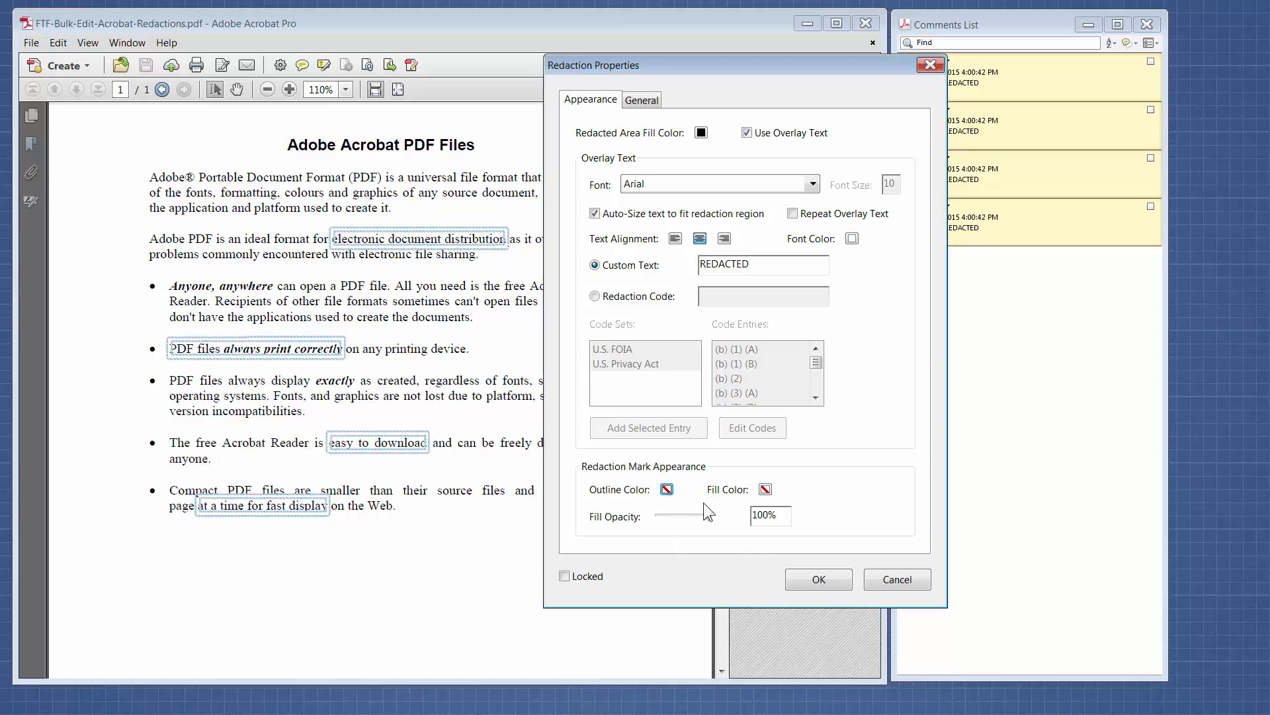
left_click(766, 490)
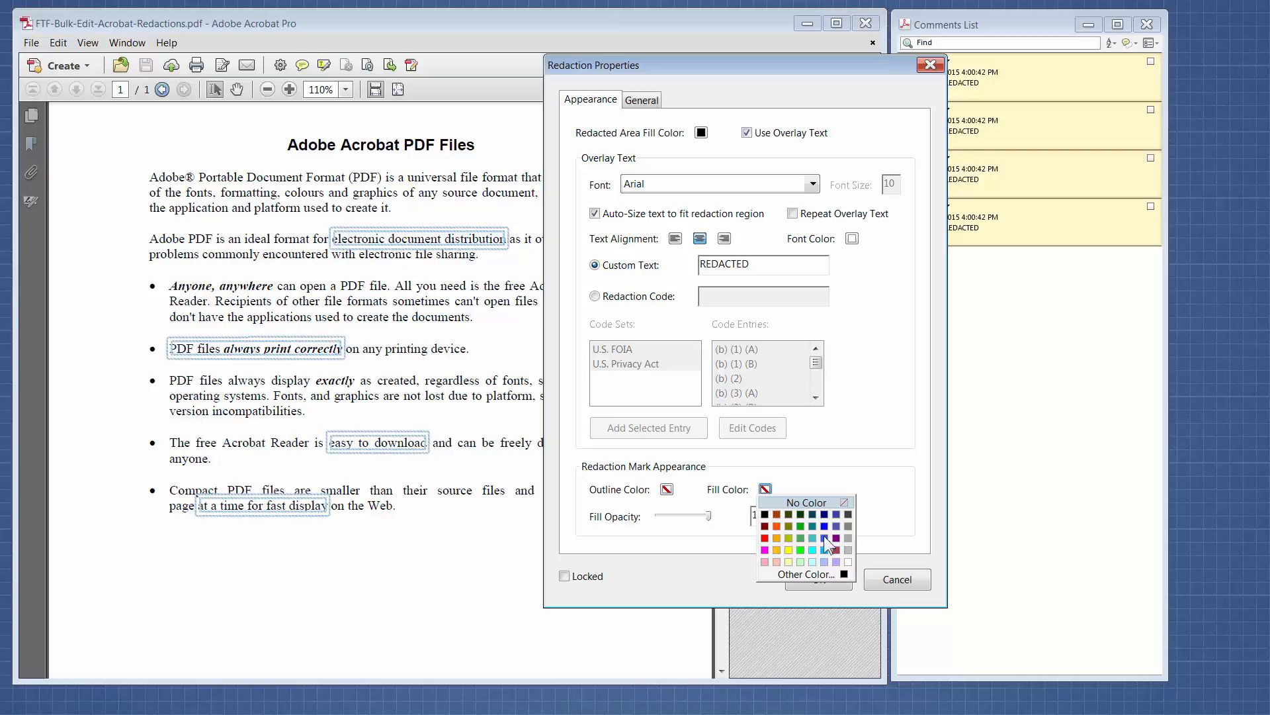
left_click(776, 526)
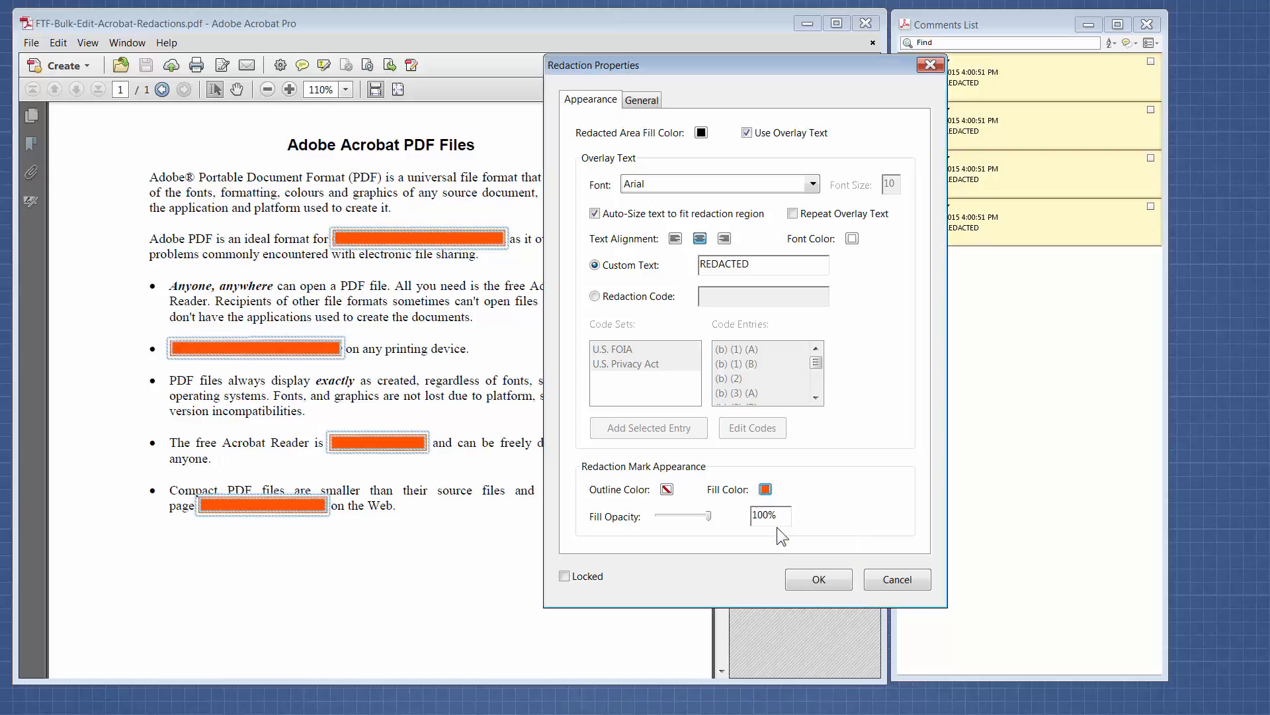
left_click(767, 489)
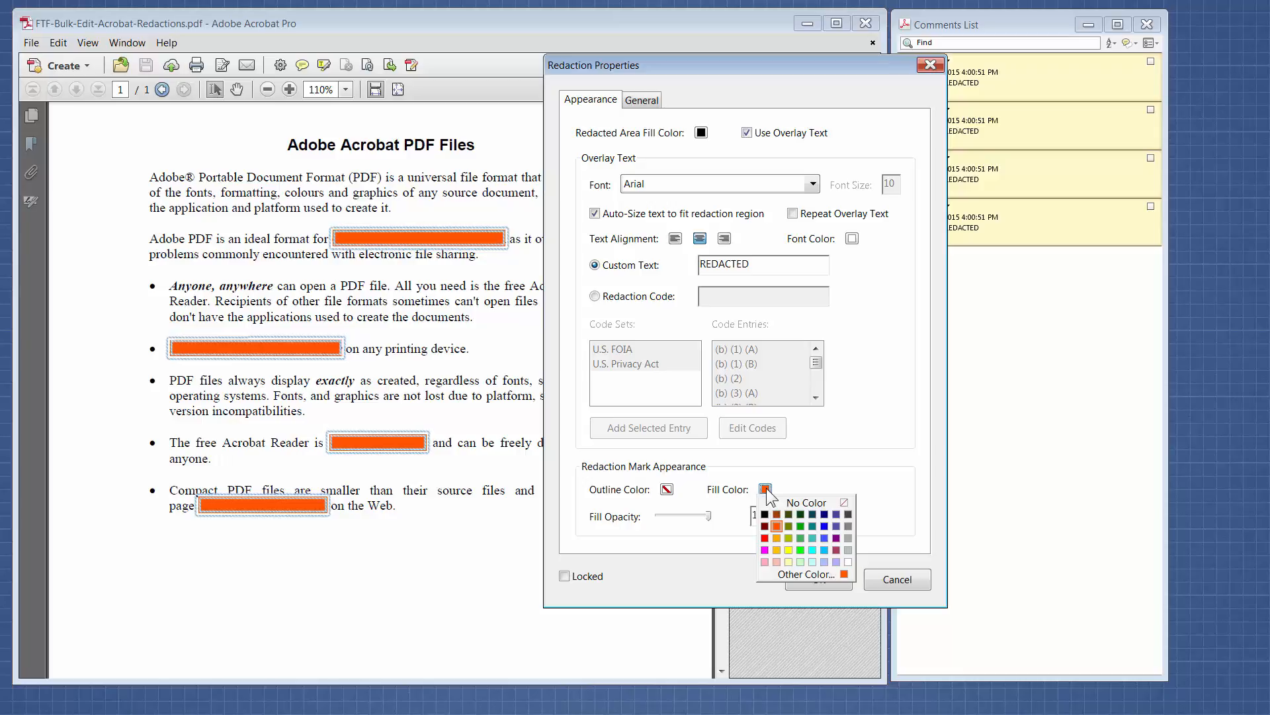
left_click(764, 538)
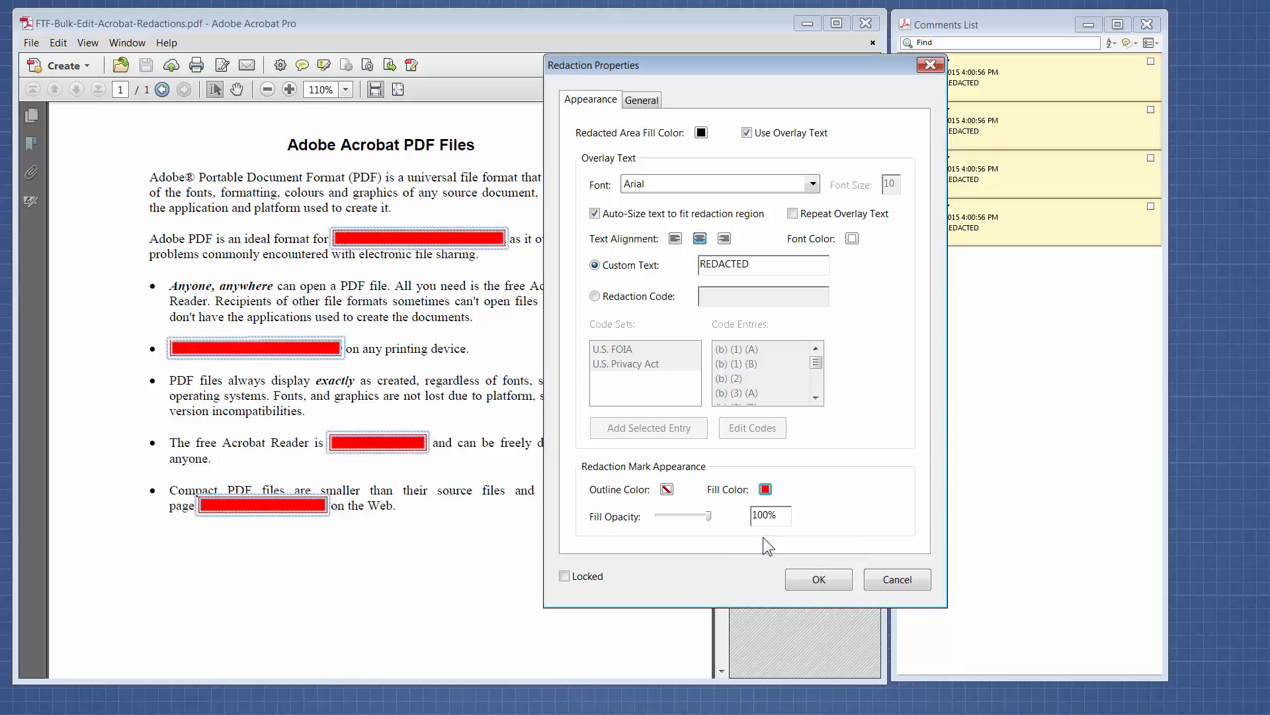
Lower the redaction marks' fill opacity to 34% and apply the new properties to all selected marks
left_click(707, 516)
left_click_drag(687, 515, 687, 515)
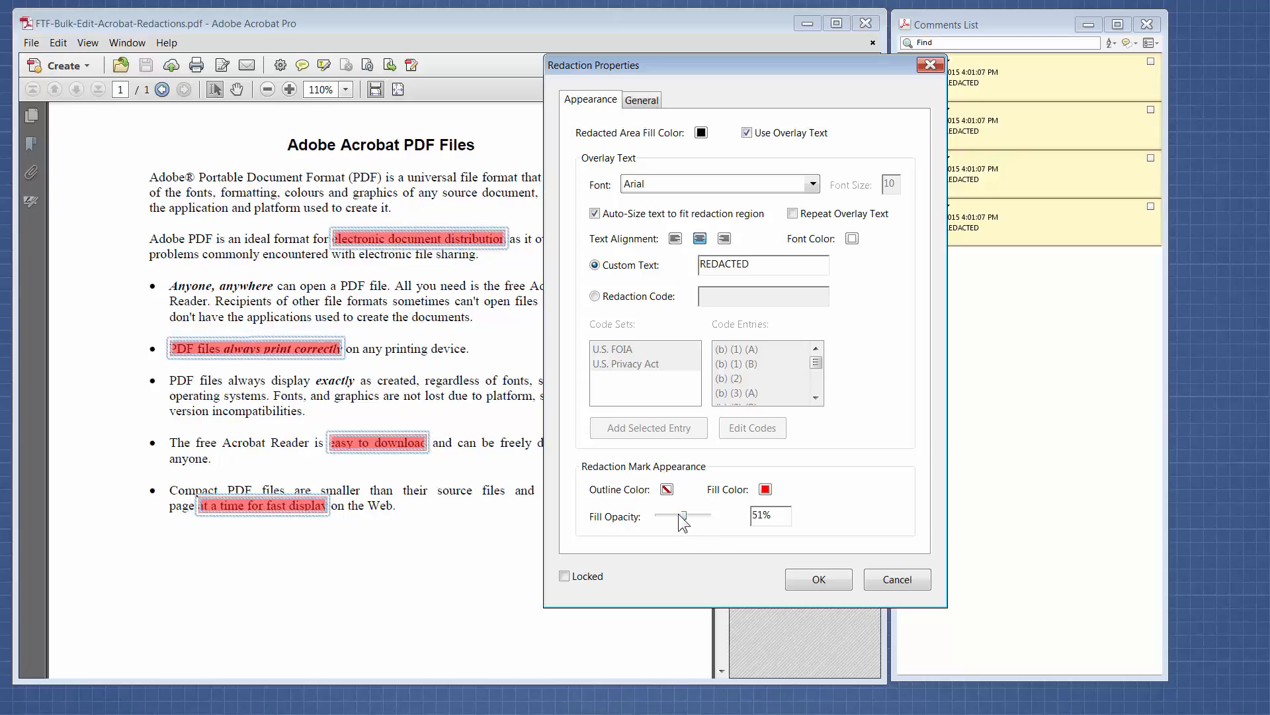
left_click_drag(682, 514, 681, 515)
left_click(764, 518)
left_click_drag(682, 523, 675, 520)
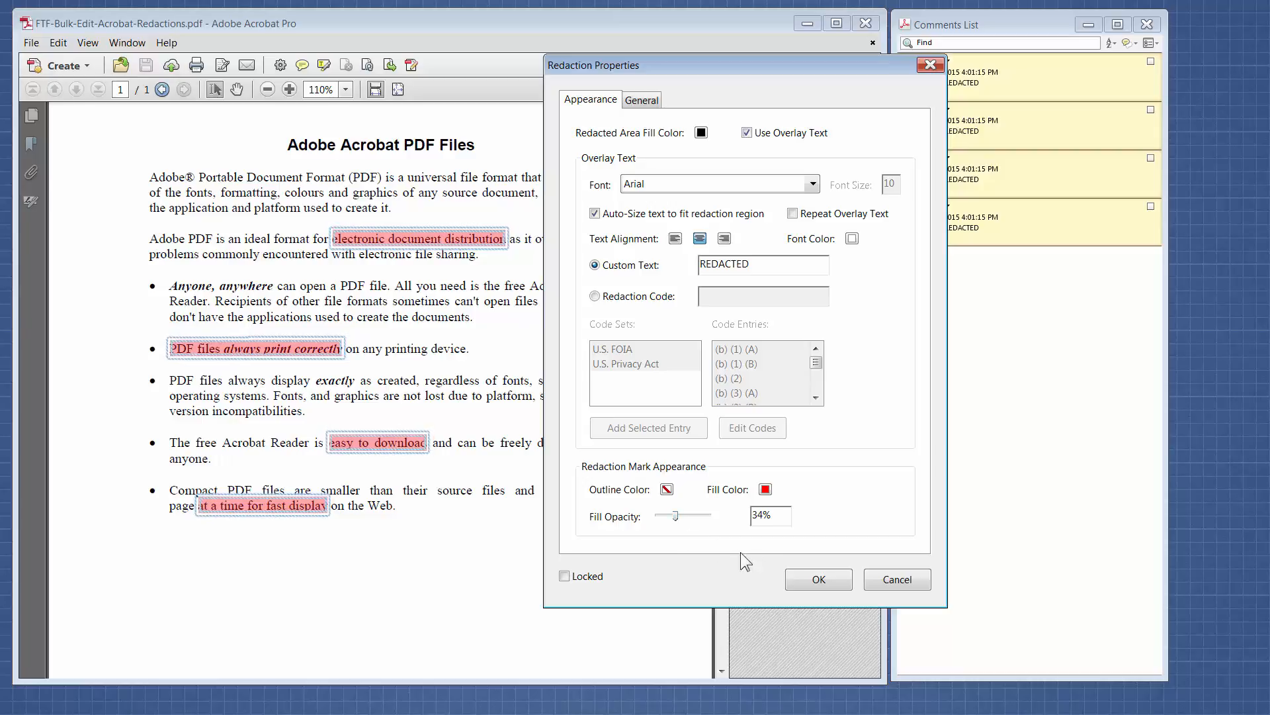
left_click(819, 581)
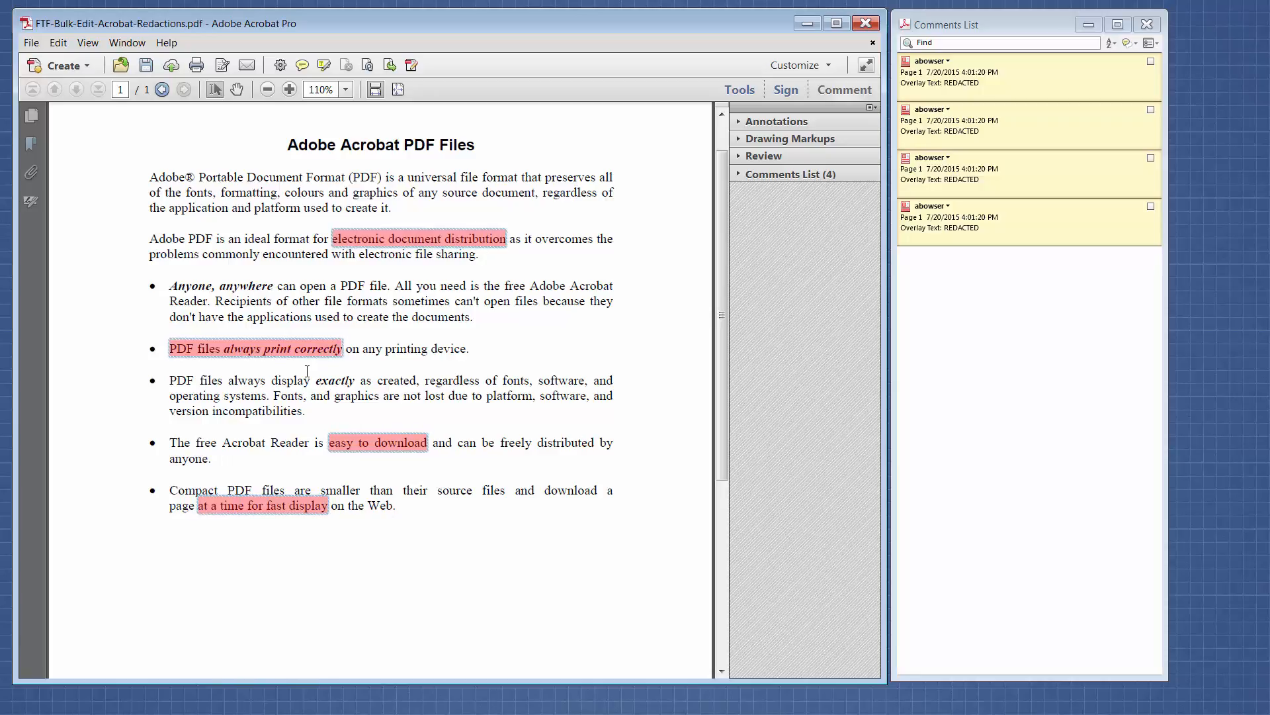
Close the floating comments list, hide the commenting tools, and deselect the redaction marks
left_click(1150, 26)
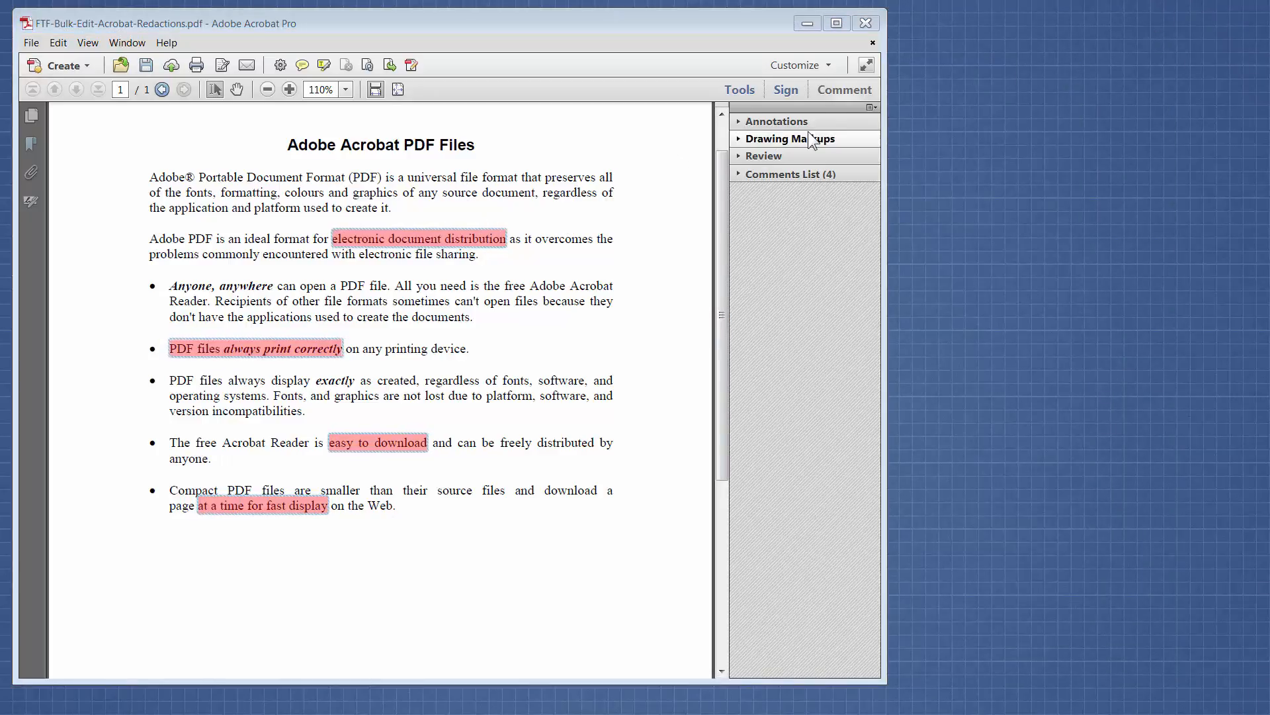
left_click(843, 90)
left_click(660, 334)
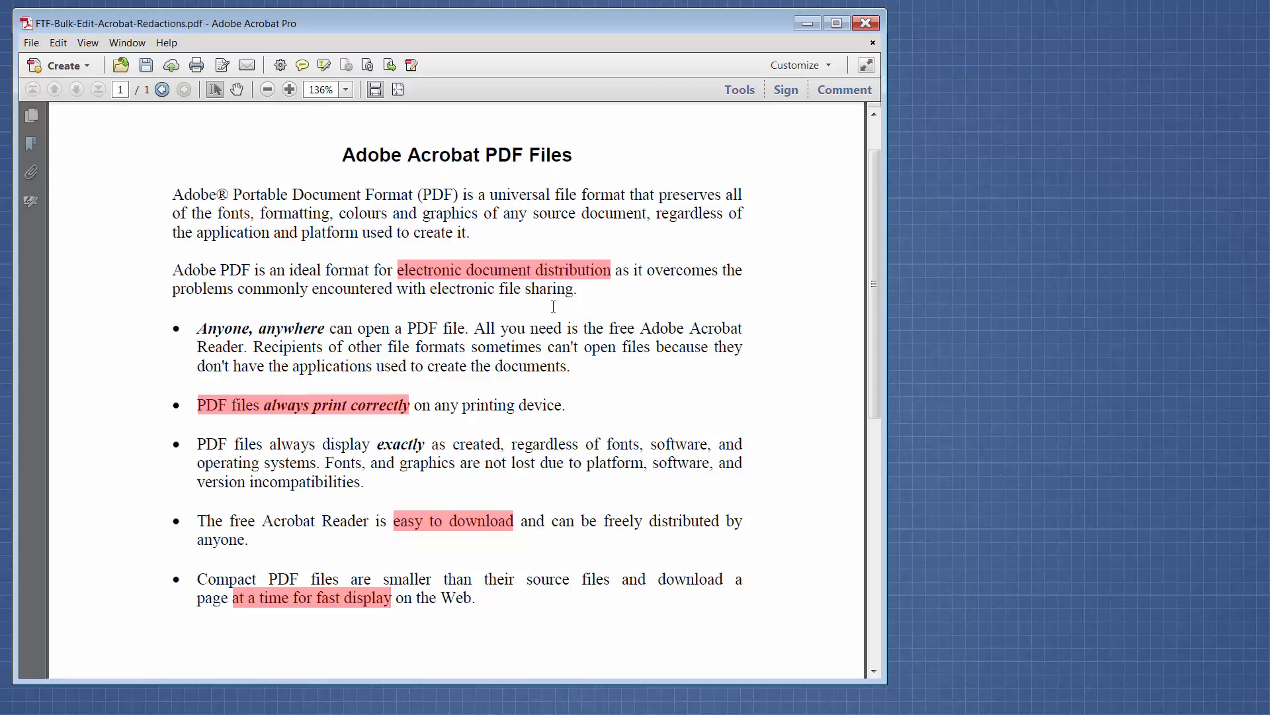
right_click(589, 276)
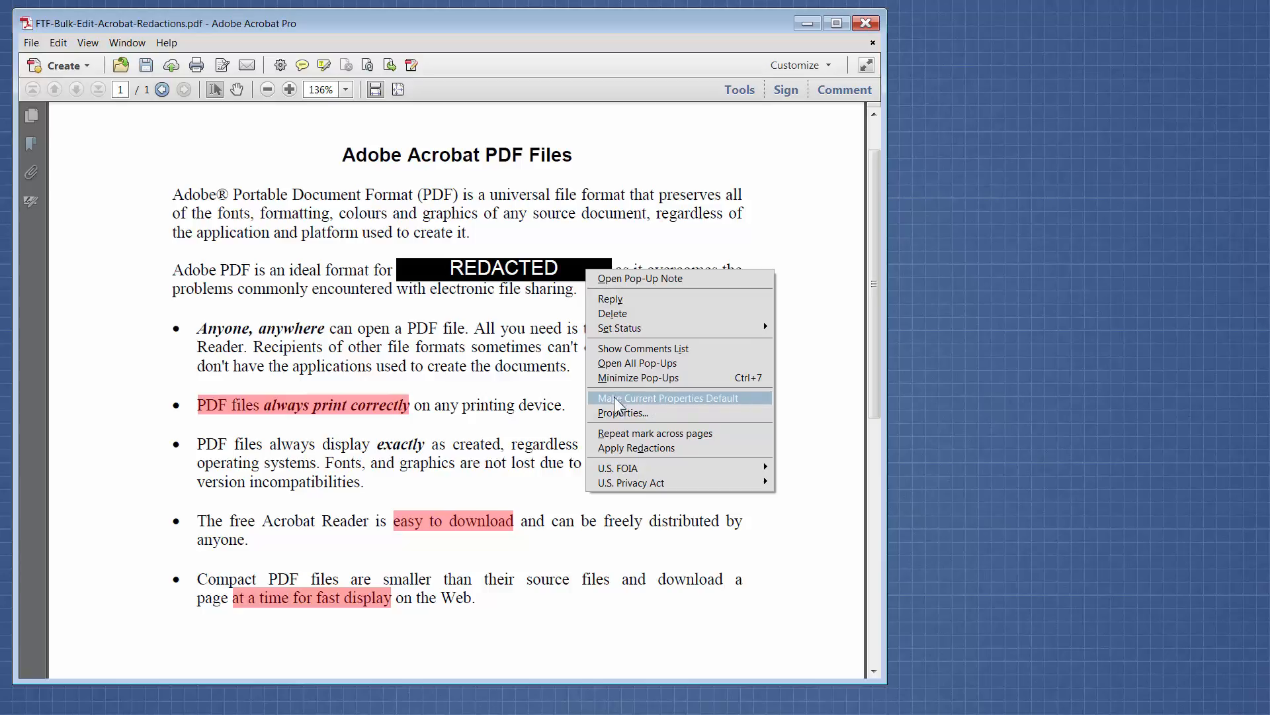
left_click(397, 372)
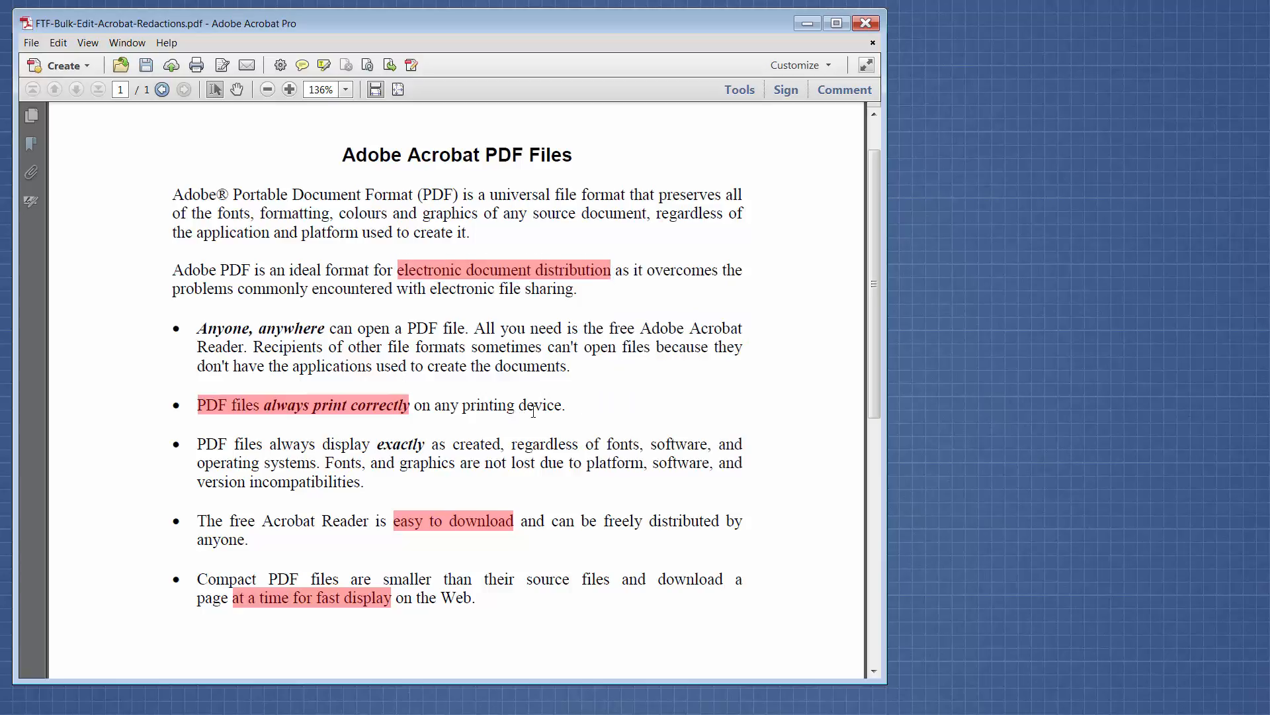